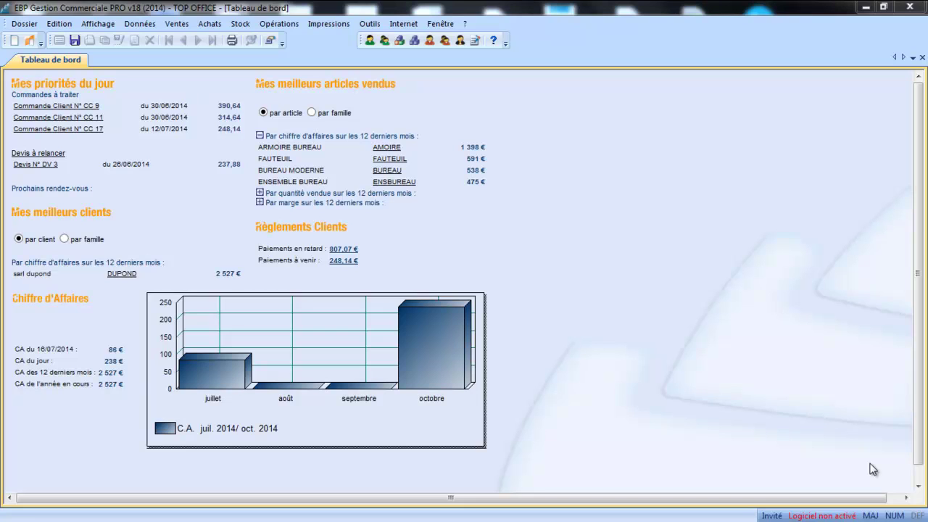
Start a new price grid record (Grille de tarifs) in the stock data.
{"action": "left_click", "coordinate": [151, 23]}
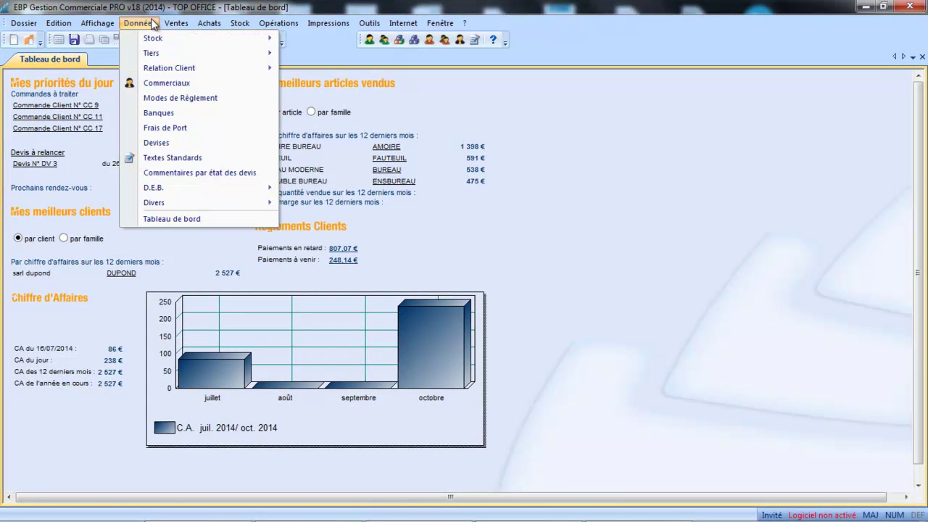
{"action": "mouse_move", "coordinate": [155, 40]}
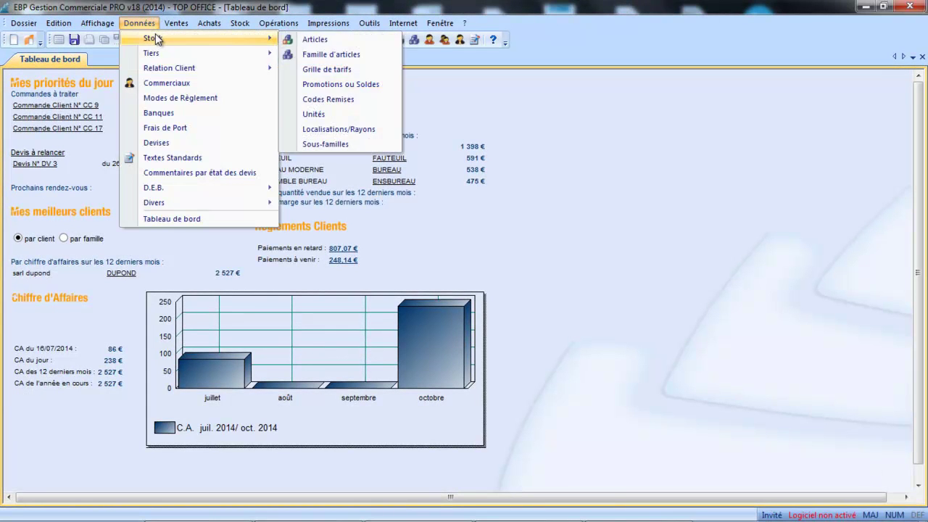
{"action": "left_click", "coordinate": [323, 71]}
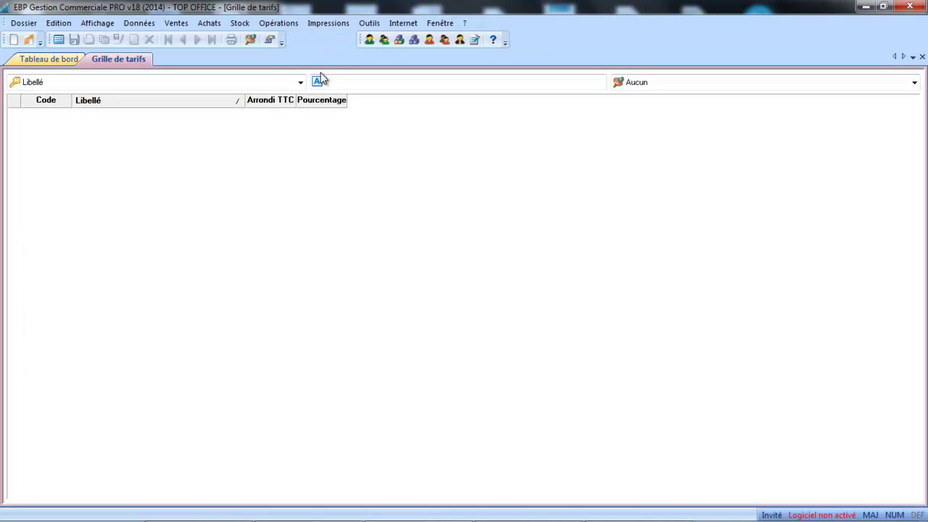
{"action": "left_click", "coordinate": [60, 40]}
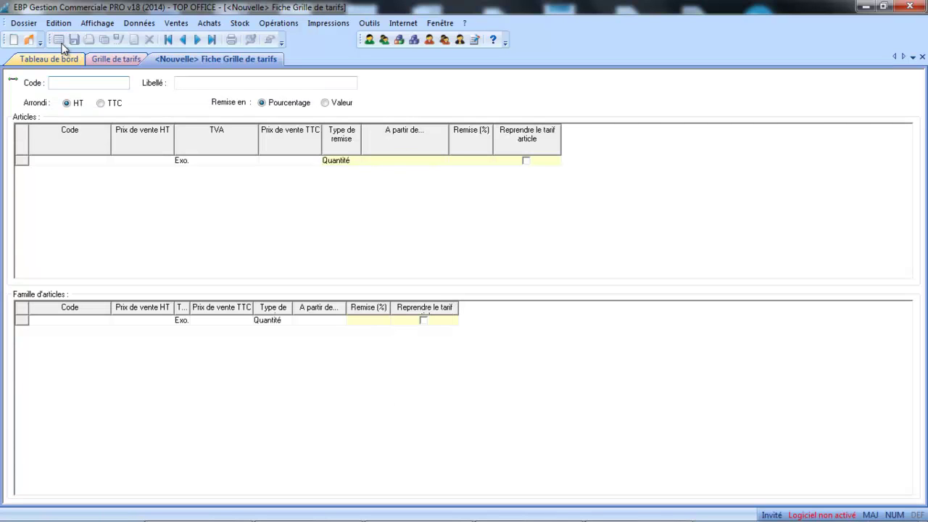
Give the new price grid the code RQTE and the label "Remise en fonction des quantités".
{"action": "type", "text": "RQTE"}
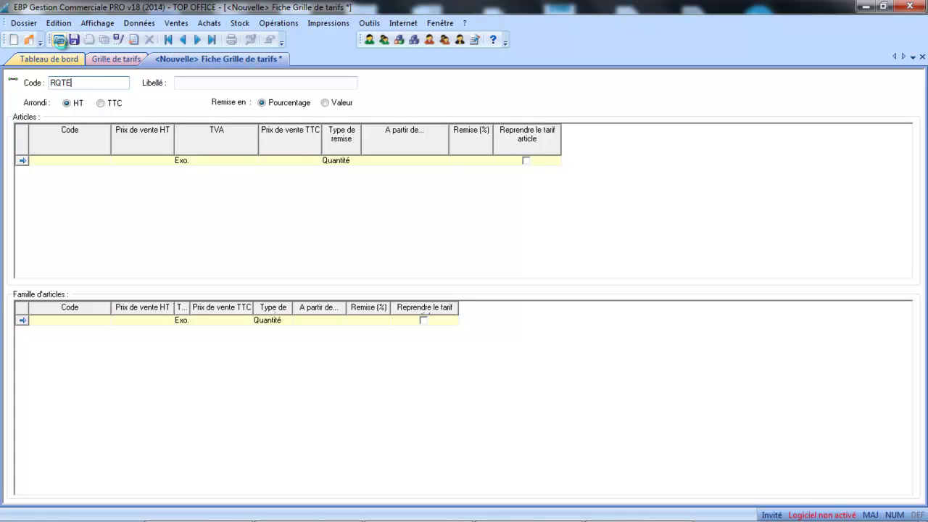
{"action": "left_click", "coordinate": [190, 82]}
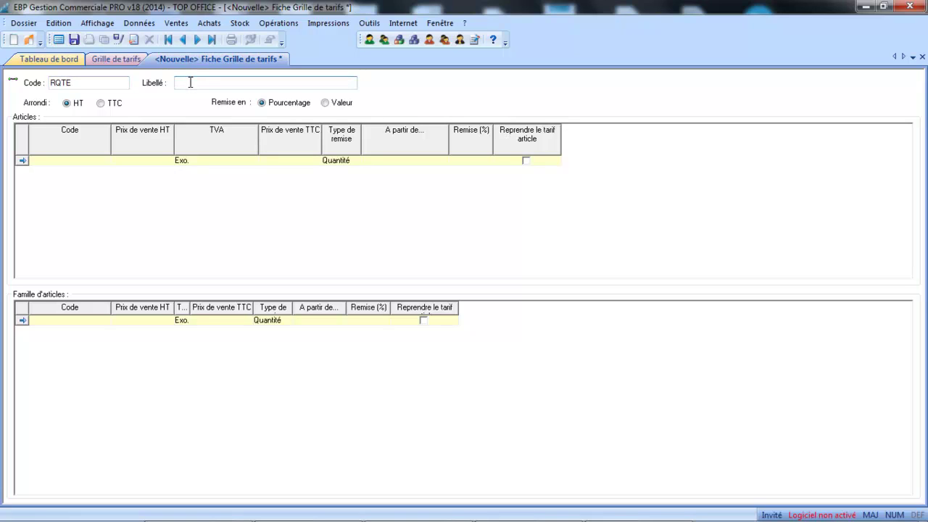
{"action": "type", "text": "R"}
{"action": "key", "text": "BackSpace"}
{"action": "key", "text": "Caps_Lock"}
{"action": "type", "text": "Remise en fonction des"}
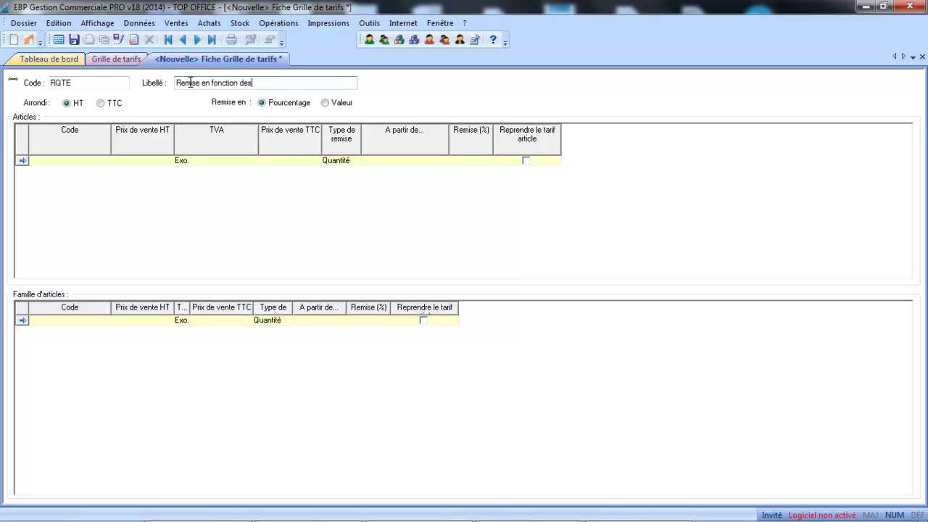
{"action": "type", "text": " quantités"}
{"action": "key", "text": "Tab"}
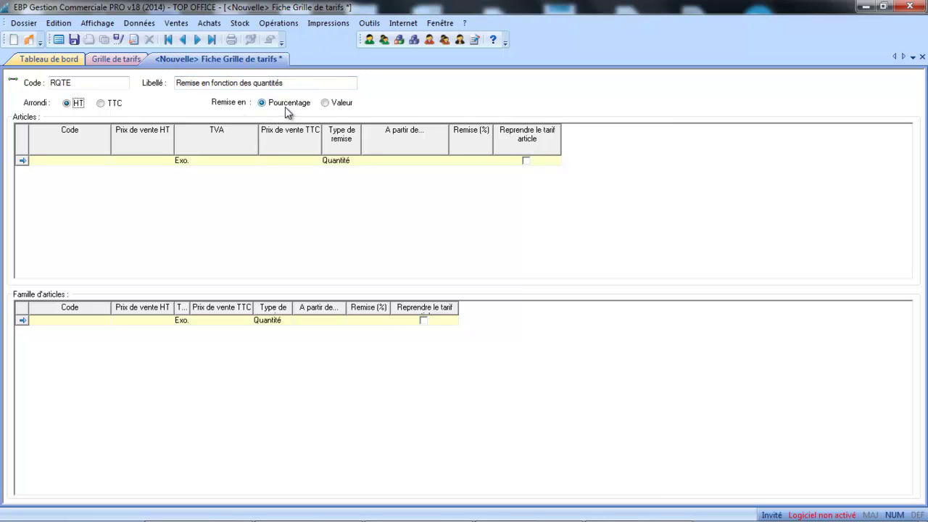
Add the article FAUTEUIL to the price grid with a selling price of 80 HT and a TVA rate of 20.00.
{"action": "left_click", "coordinate": [98, 162]}
{"action": "left_click", "coordinate": [98, 162]}
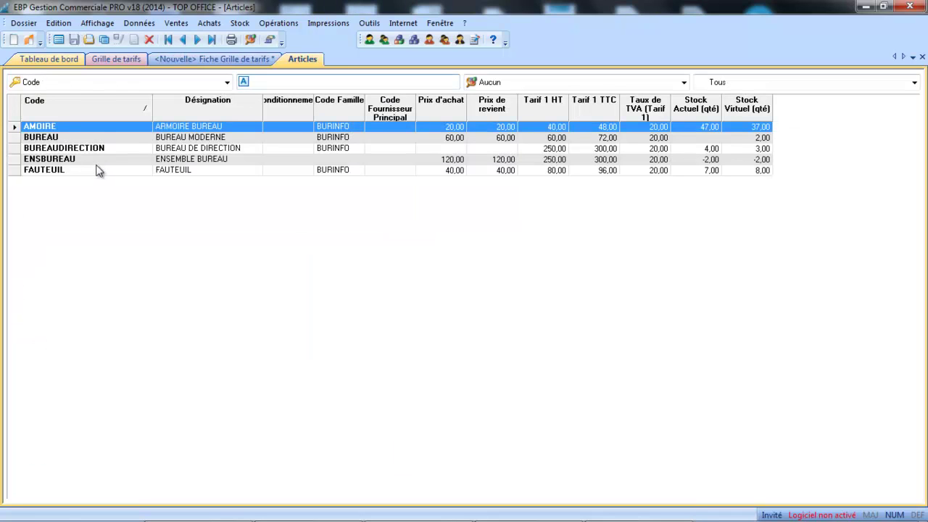
{"action": "double_click", "coordinate": [93, 171]}
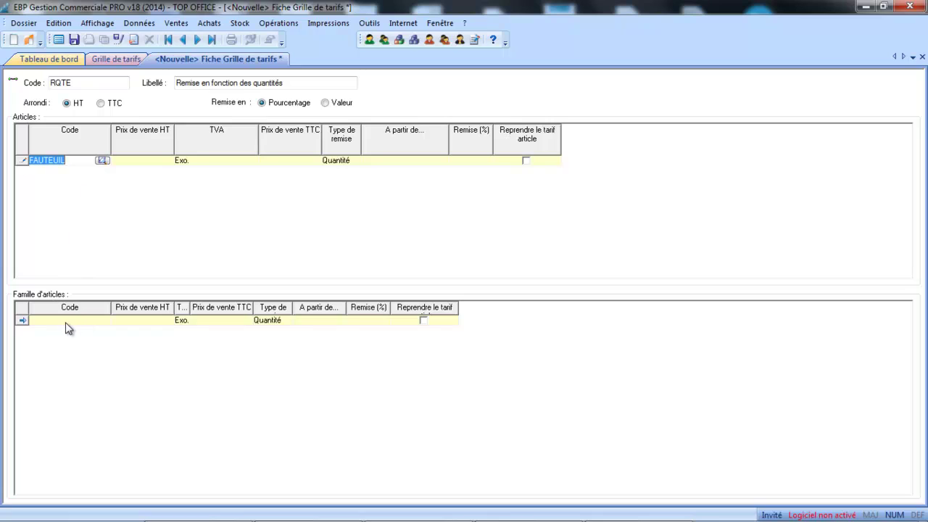
{"action": "left_click", "coordinate": [151, 160]}
{"action": "type", "text": "80"}
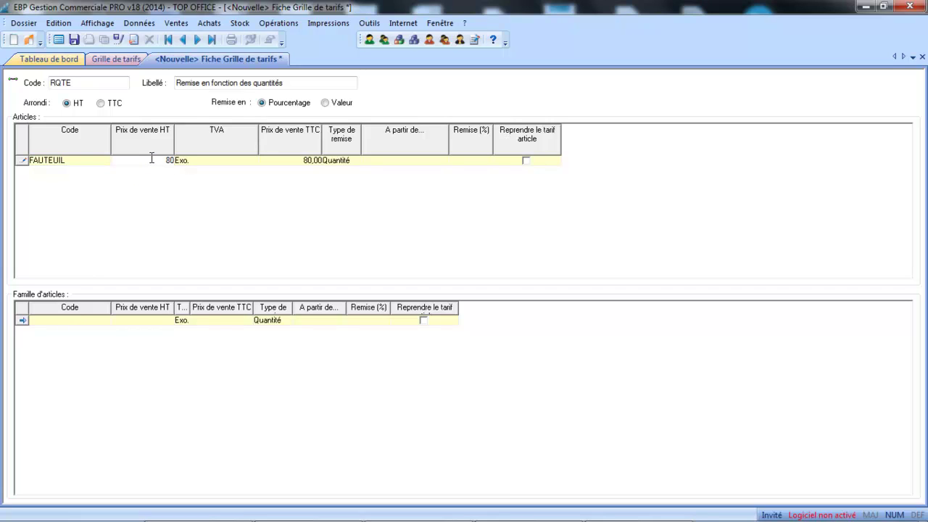
{"action": "left_click", "coordinate": [226, 162]}
{"action": "left_click", "coordinate": [227, 163]}
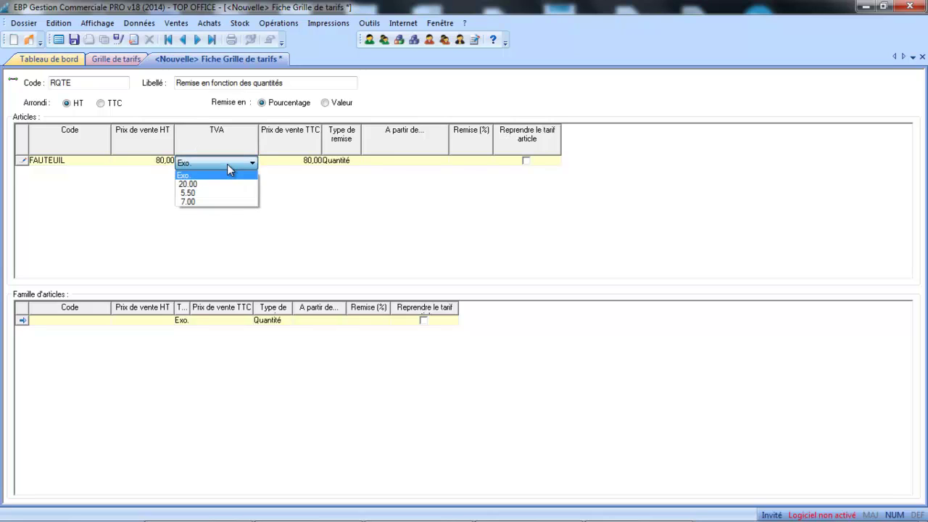
{"action": "left_click", "coordinate": [217, 183]}
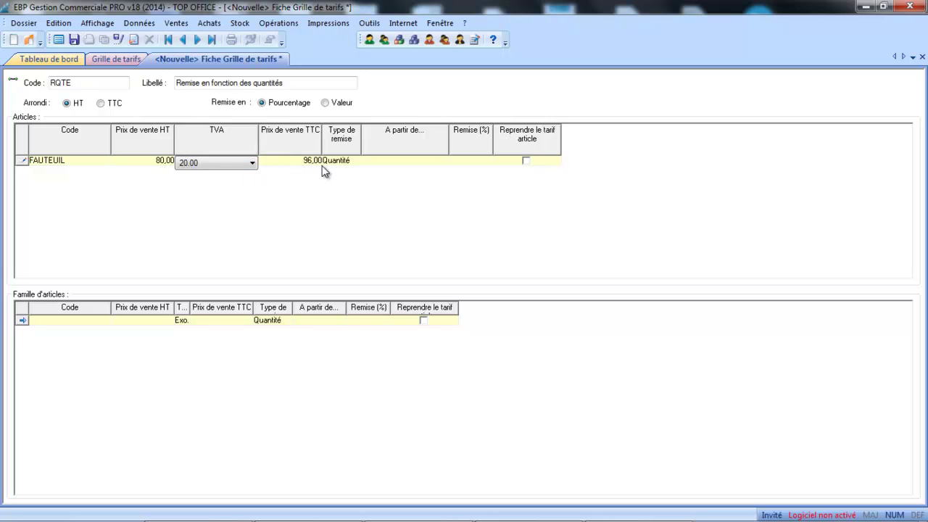
Set a Quantité discount of 15% from 2 units on the FAUTEUIL line, and save and close the price grid.
{"action": "left_click", "coordinate": [349, 167]}
{"action": "left_click", "coordinate": [350, 167]}
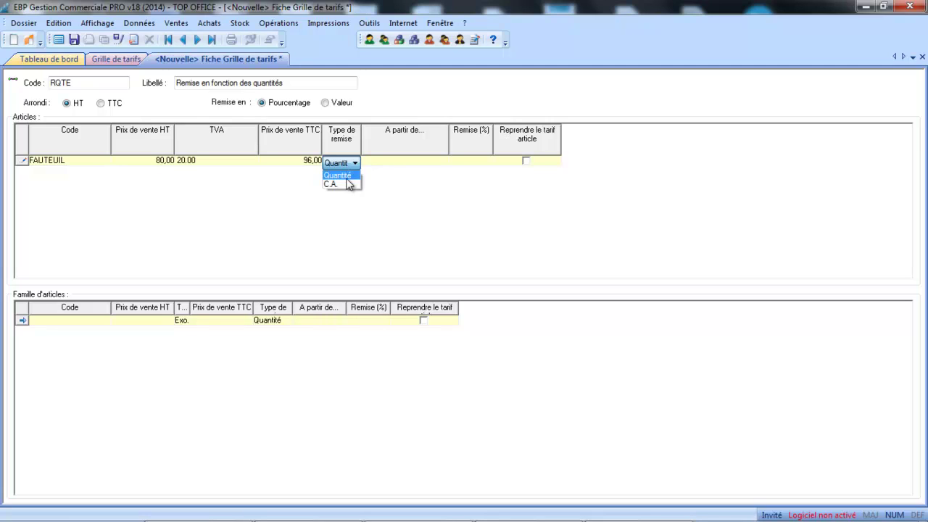
{"action": "key", "text": "Return"}
{"action": "left_click", "coordinate": [399, 161]}
{"action": "type", "text": "2"}
{"action": "type", "text": "15"}
{"action": "key", "text": "Tab"}
{"action": "key", "text": "Tab"}
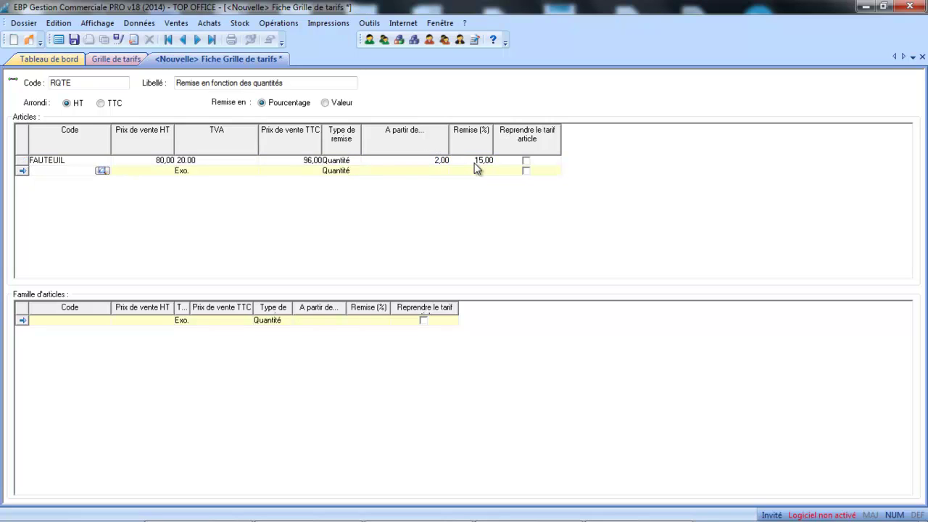
{"action": "left_click", "coordinate": [73, 40]}
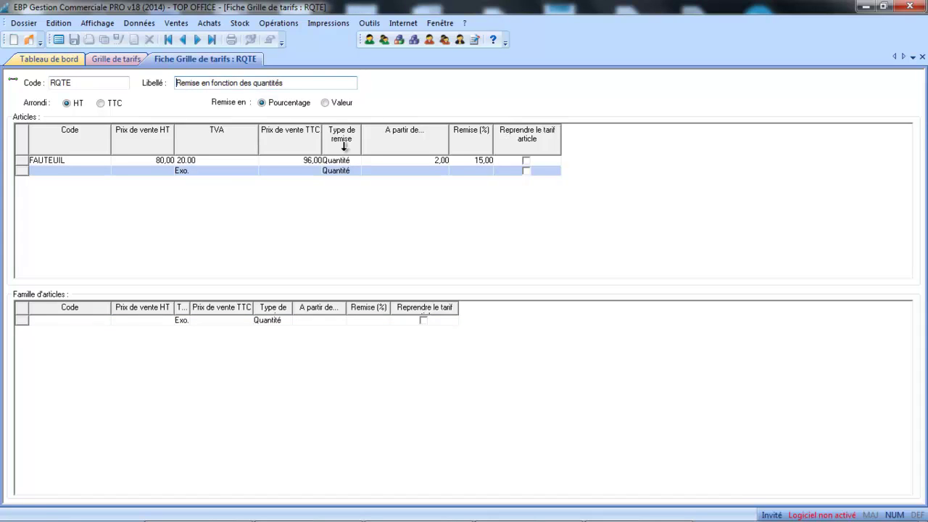
{"action": "left_click", "coordinate": [921, 57]}
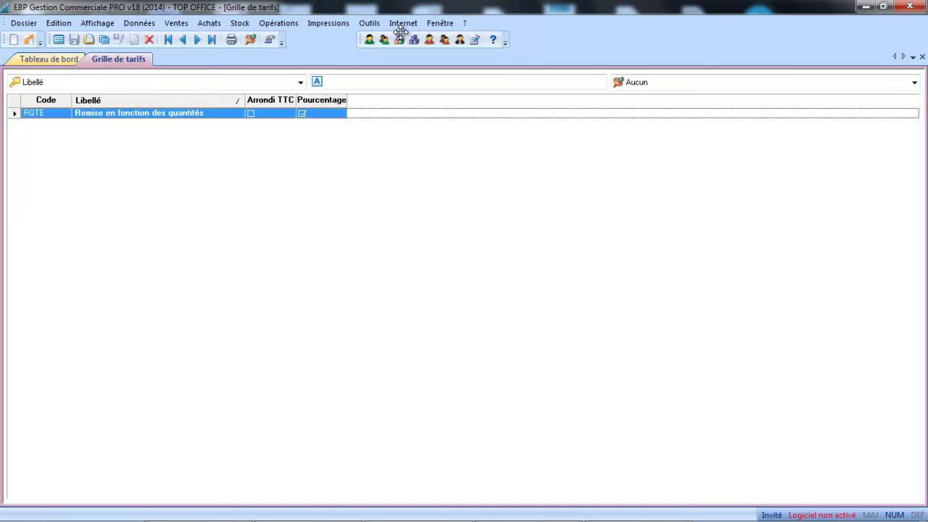
Assign the price grid "Remise en fonction des quantités" to the customer family ENT (Entreprise).
{"action": "left_click", "coordinate": [148, 24]}
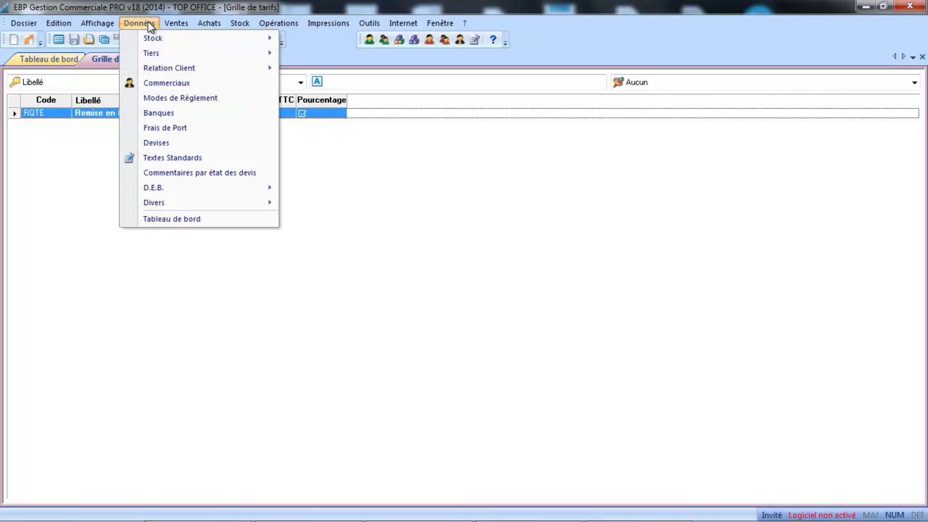
{"action": "mouse_move", "coordinate": [181, 54]}
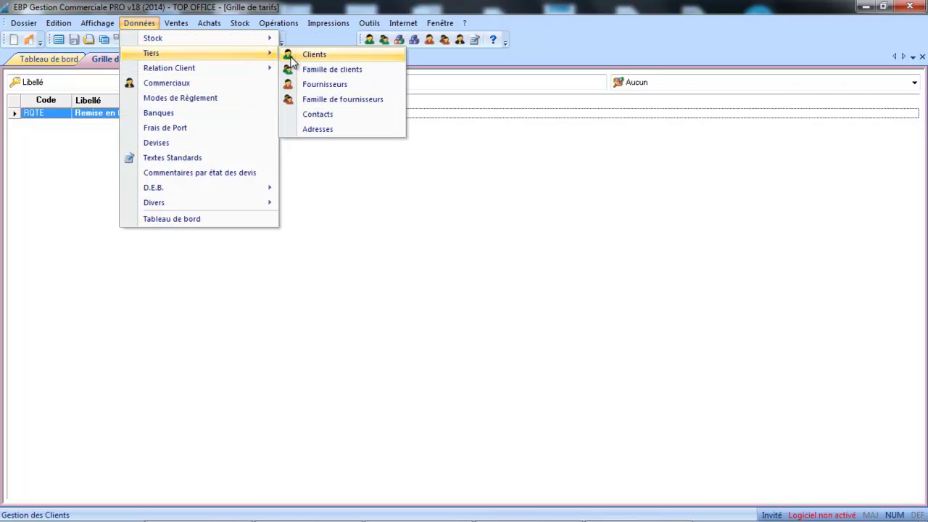
{"action": "left_click", "coordinate": [330, 68]}
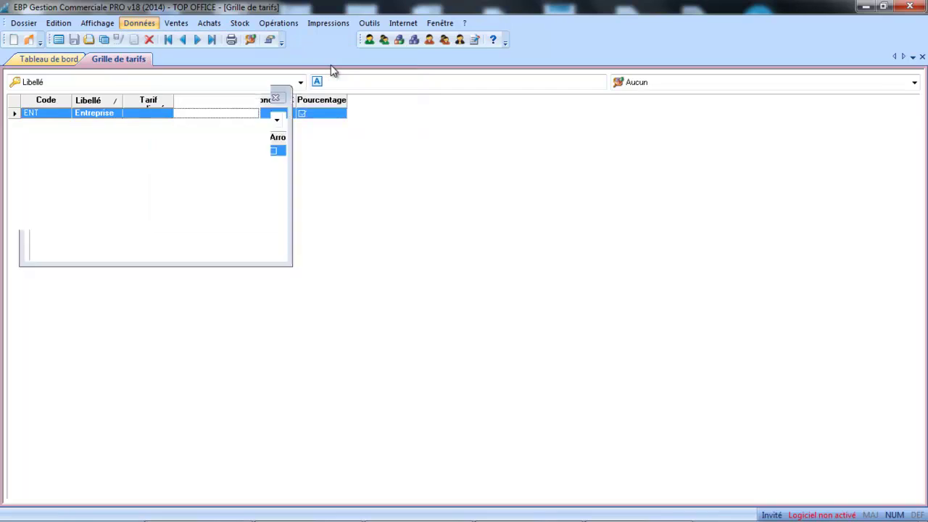
{"action": "double_click", "coordinate": [143, 113]}
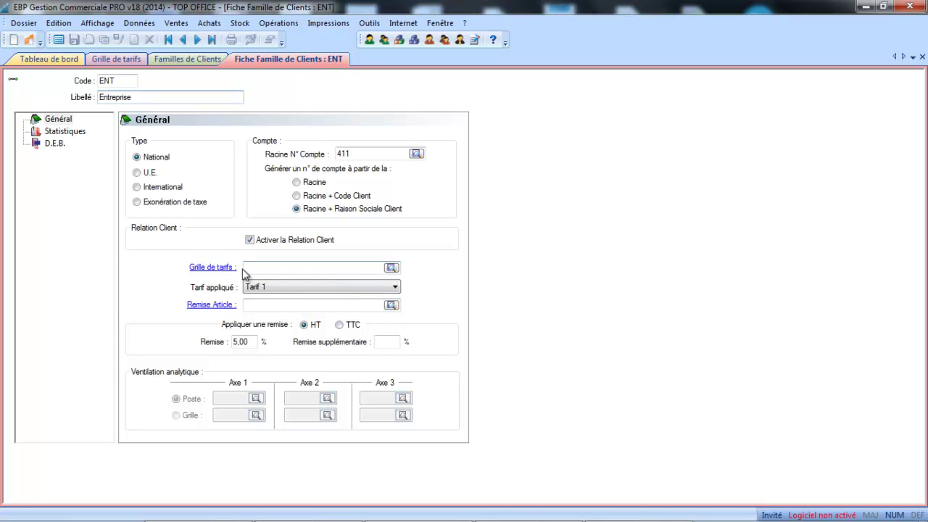
{"action": "left_click", "coordinate": [393, 269]}
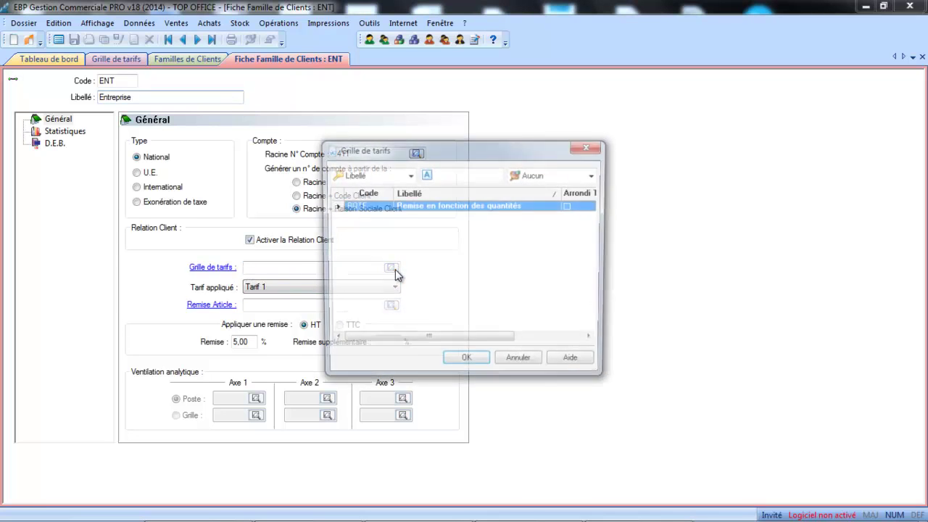
{"action": "double_click", "coordinate": [381, 205]}
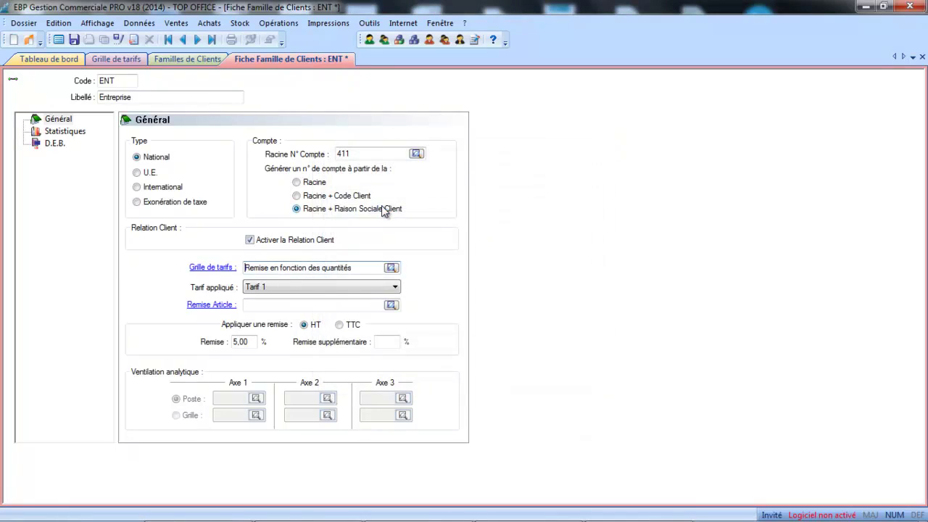
Save the ENT family, applying the Grille de tarifs change to its customer records, and close the family record.
{"action": "left_click", "coordinate": [75, 40]}
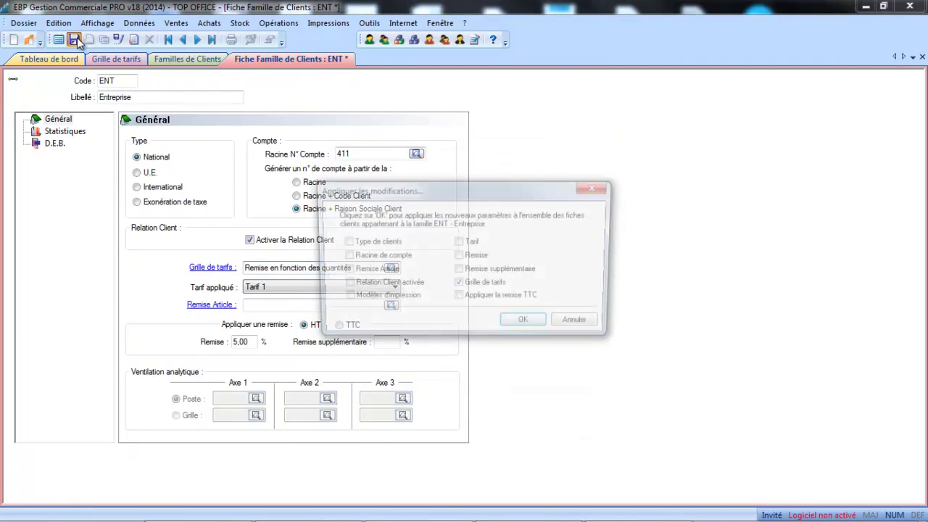
{"action": "left_click", "coordinate": [534, 324]}
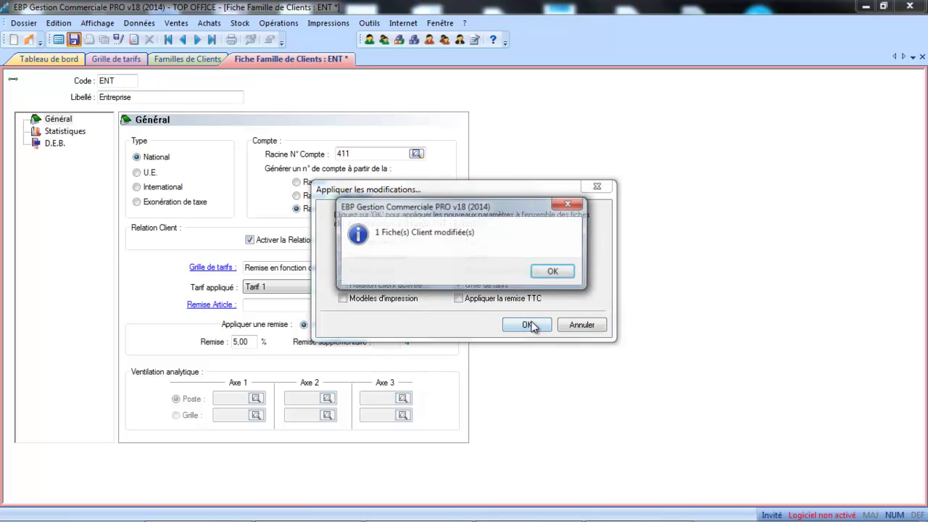
{"action": "left_click", "coordinate": [557, 272]}
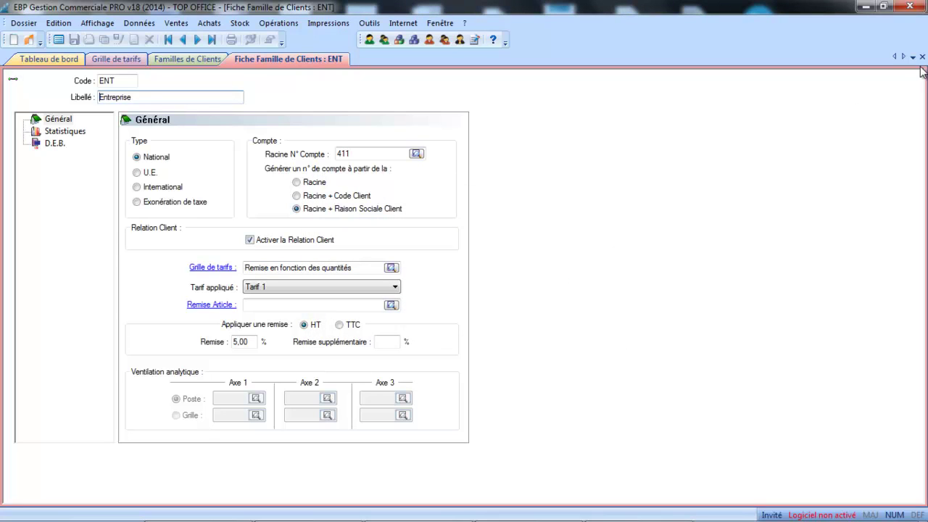
{"action": "left_click", "coordinate": [922, 57]}
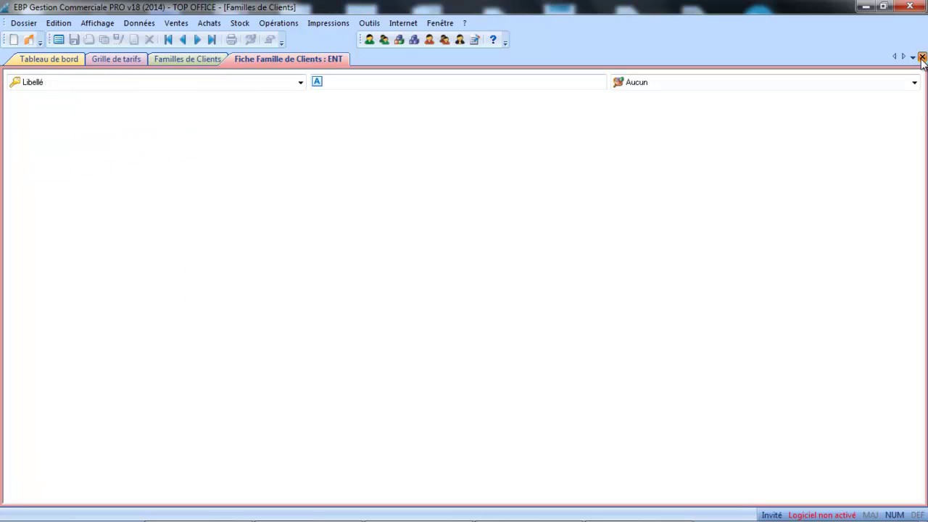
Check the price grid in the sales settings (Vente) of the customer belonging to the ENT family.
{"action": "left_click", "coordinate": [129, 24]}
{"action": "mouse_move", "coordinate": [149, 53]}
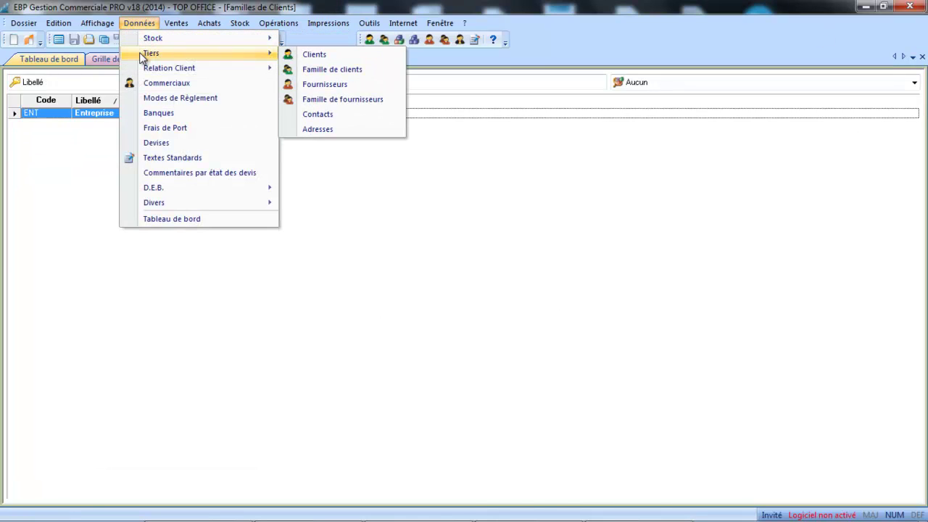
{"action": "left_click", "coordinate": [308, 54]}
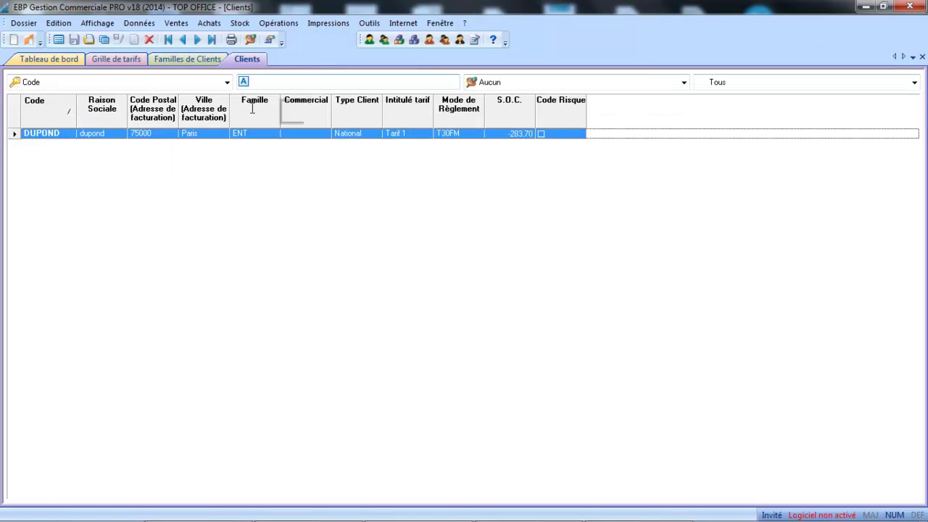
{"action": "double_click", "coordinate": [241, 132]}
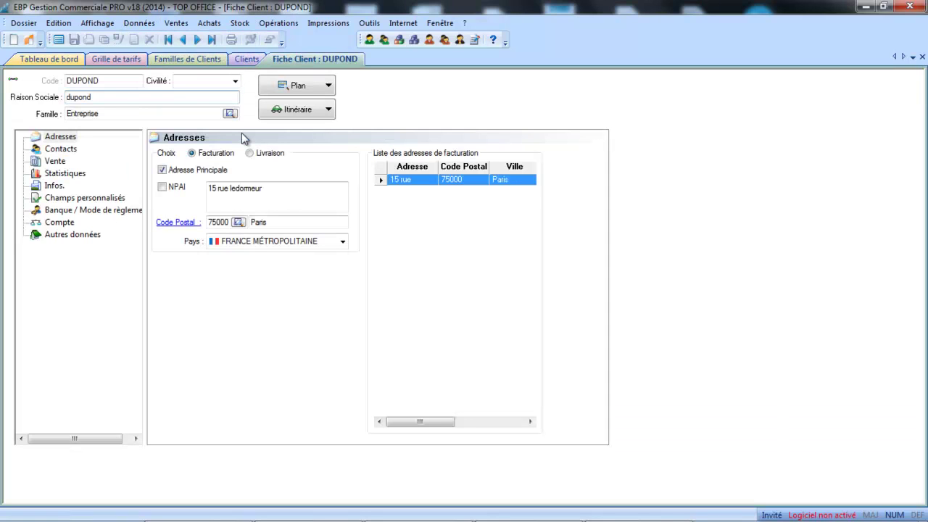
{"action": "left_click", "coordinate": [55, 161]}
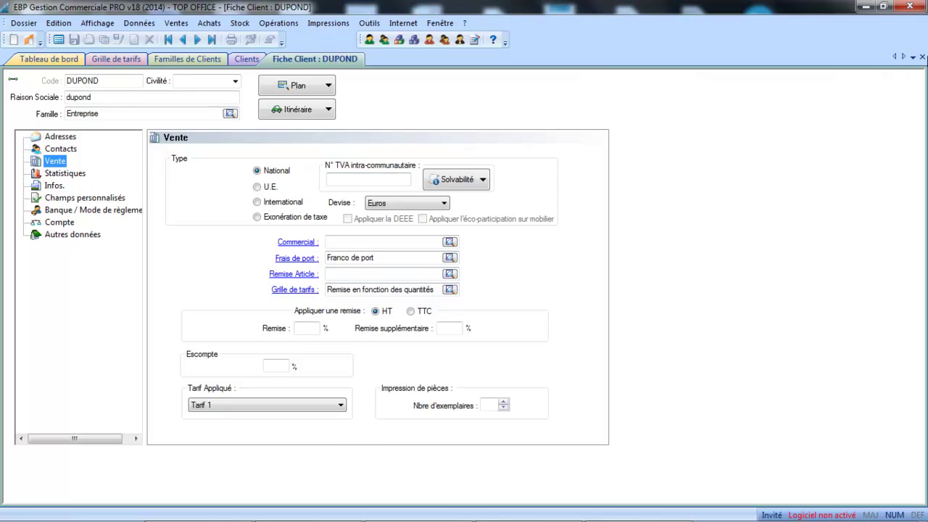
{"action": "left_click", "coordinate": [921, 57]}
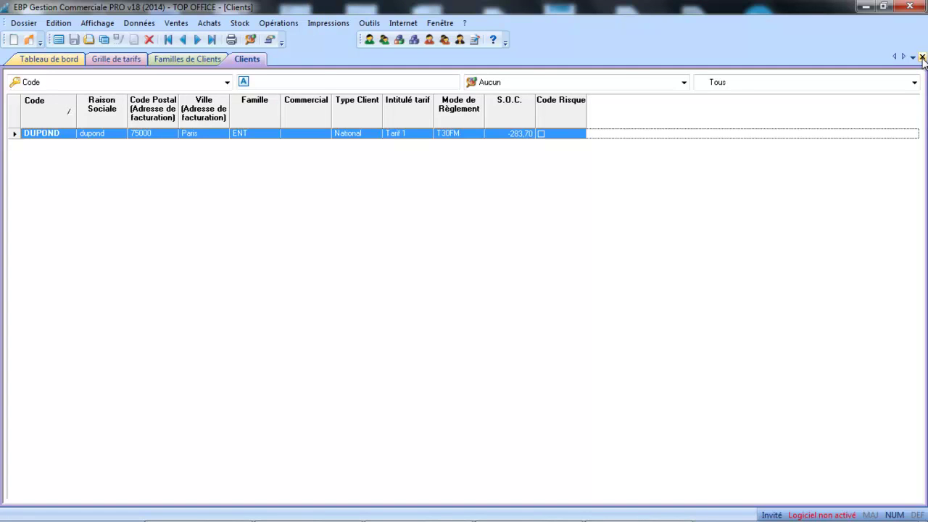
{"action": "left_click", "coordinate": [922, 57]}
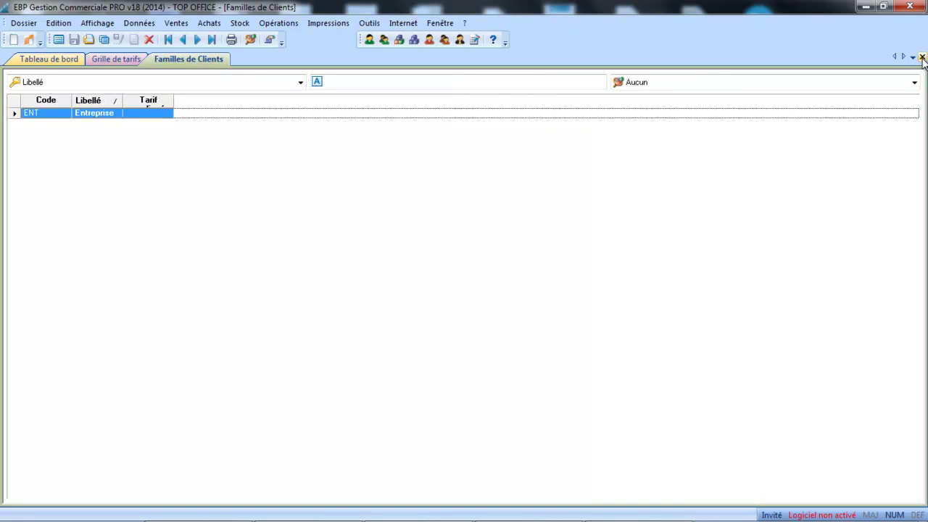
Create a new sales invoice (Facture) and select the existing customer of the ENT family as its client.
{"action": "left_click", "coordinate": [175, 24]}
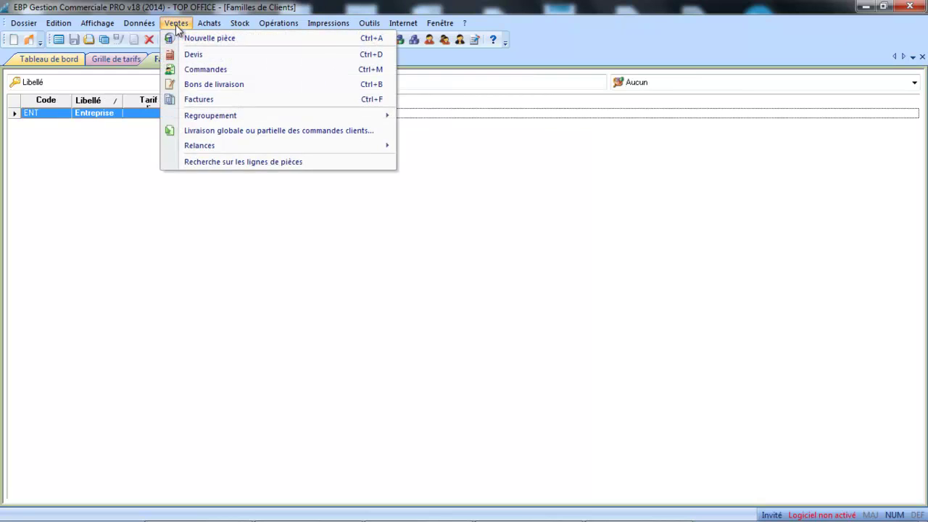
{"action": "left_click", "coordinate": [197, 98]}
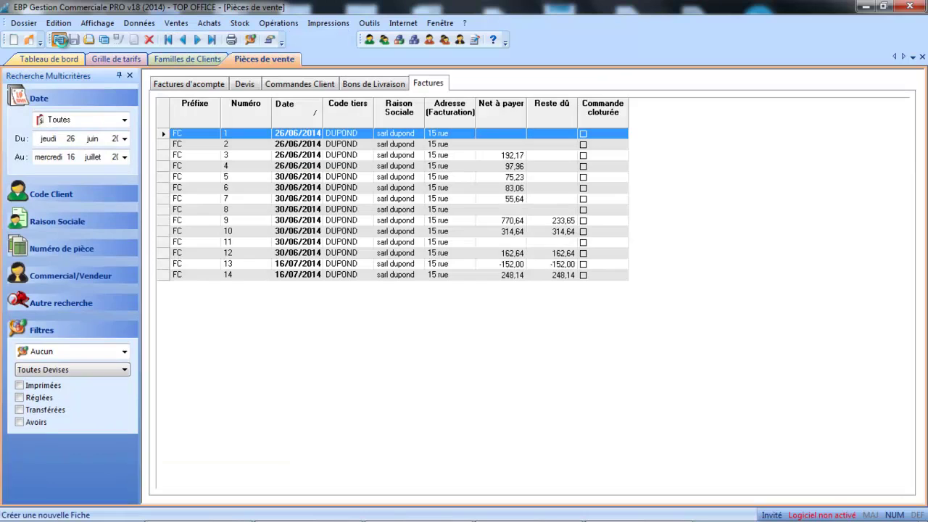
{"action": "left_click", "coordinate": [59, 39]}
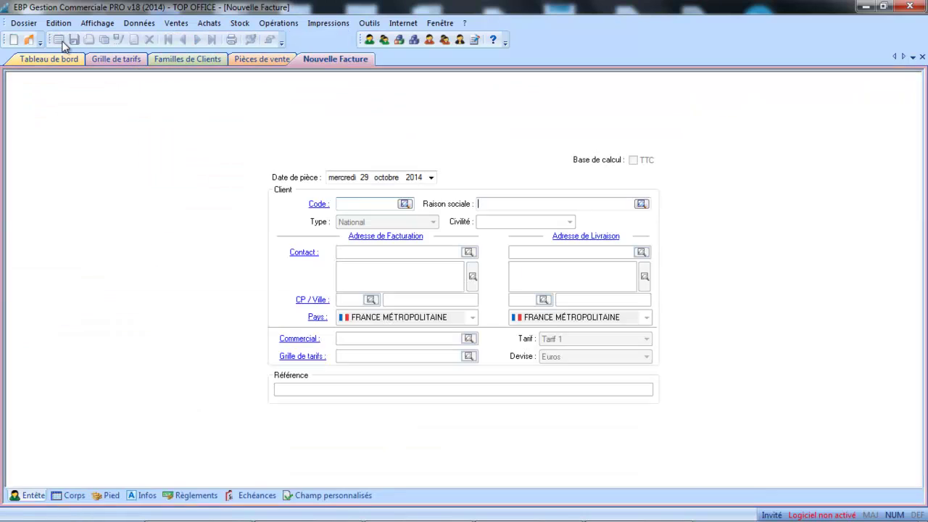
{"action": "left_click", "coordinate": [405, 204]}
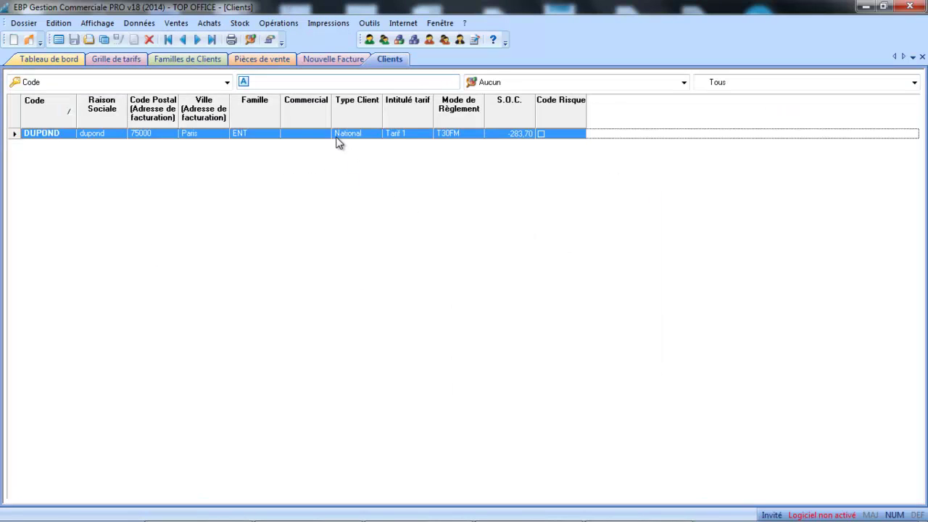
{"action": "double_click", "coordinate": [337, 141]}
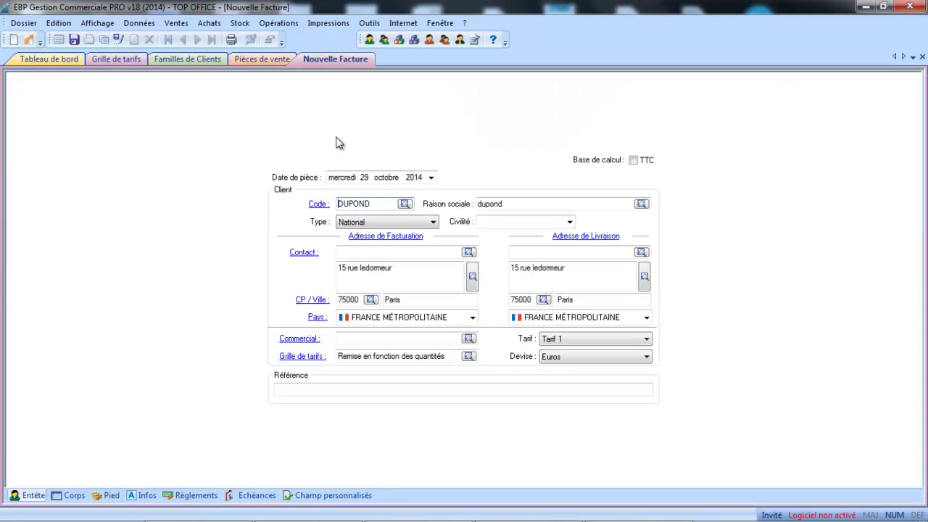
Add the article FAUTEUIL to the invoice body with a quantity of 2.
{"action": "left_click", "coordinate": [71, 497]}
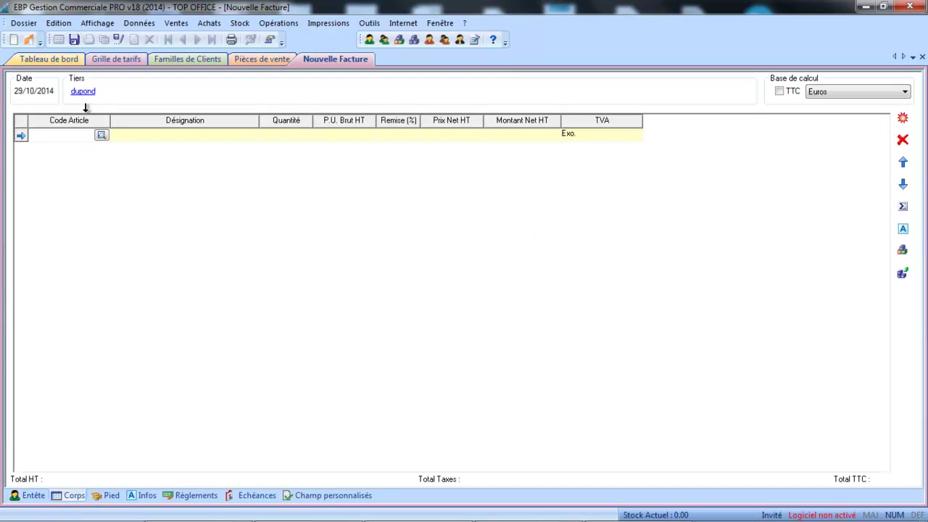
{"action": "left_click", "coordinate": [101, 134]}
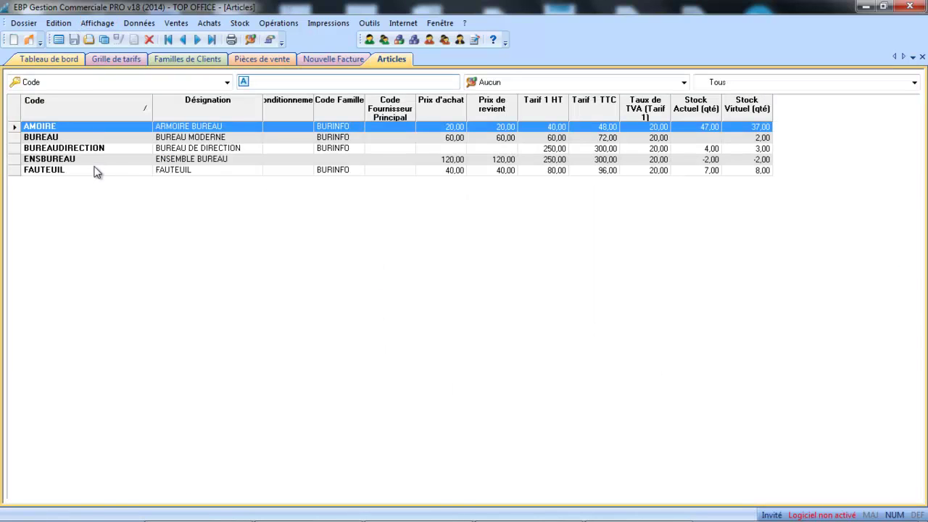
{"action": "double_click", "coordinate": [96, 171]}
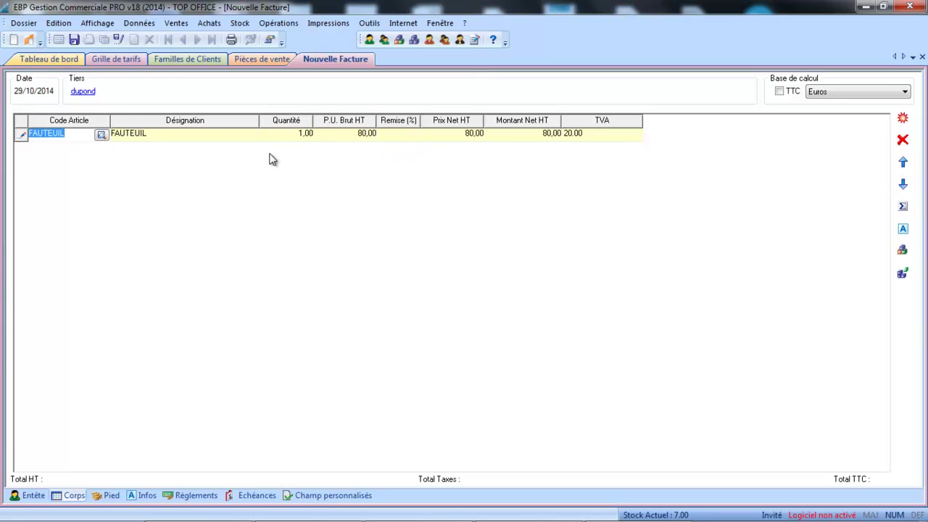
{"action": "left_click", "coordinate": [290, 136]}
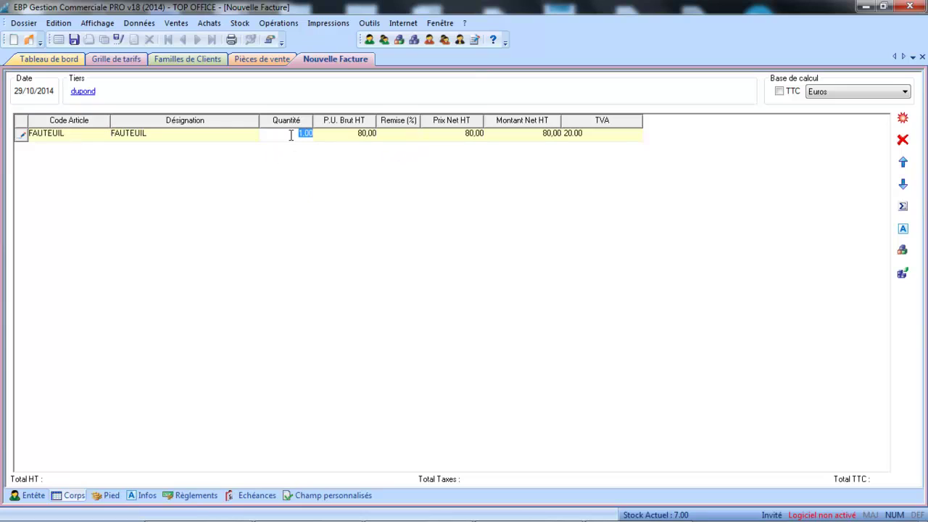
{"action": "type", "text": "2"}
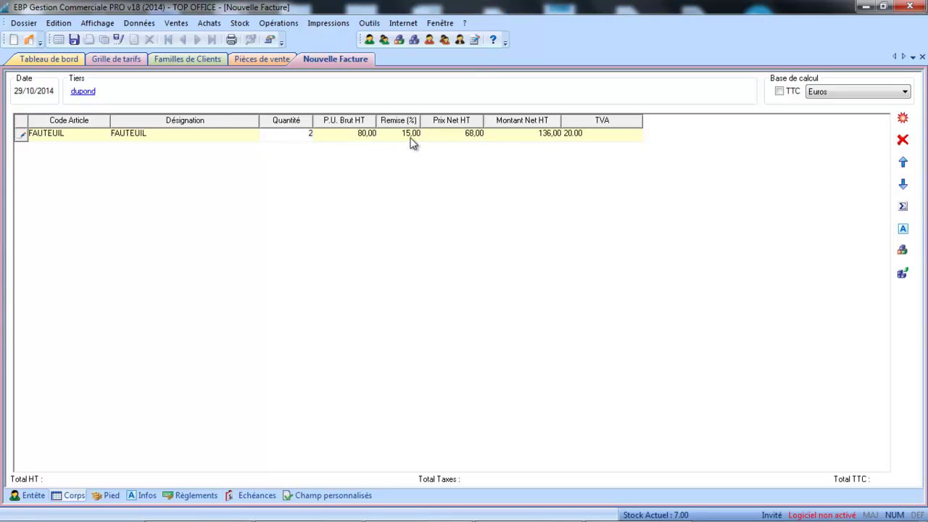